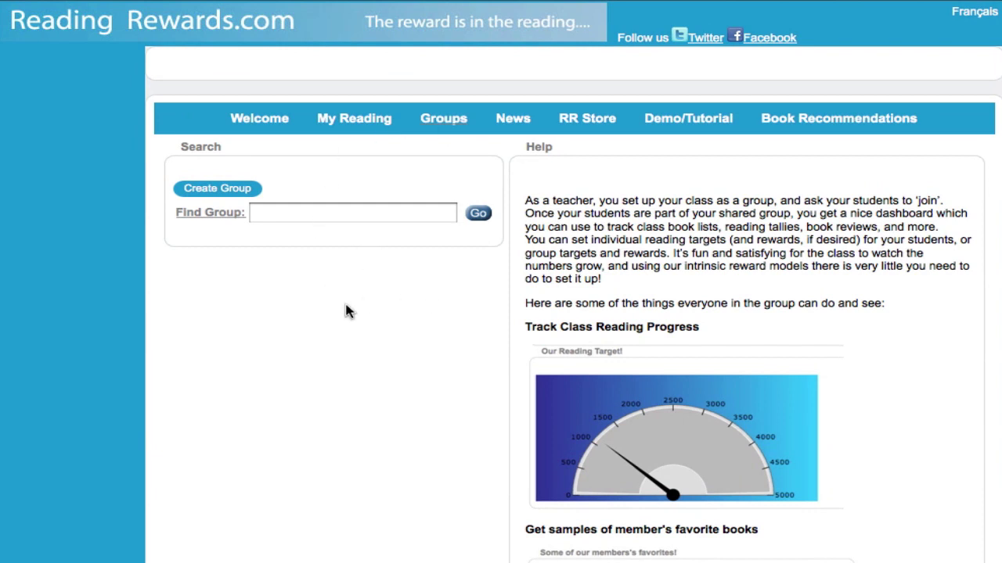
# Step: Start creating a new class group from the Groups page
pyautogui.click(218, 190)
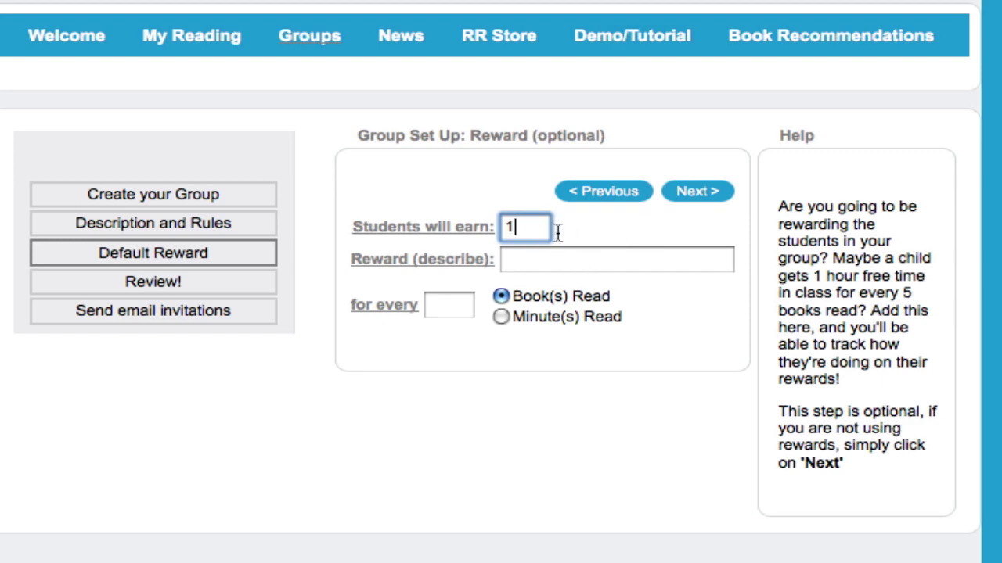
# Step: Define the reward as 'hour of free time in class' for every 500 Minute(s) Read
pyautogui.click(563, 261)
pyautogui.write('ho')
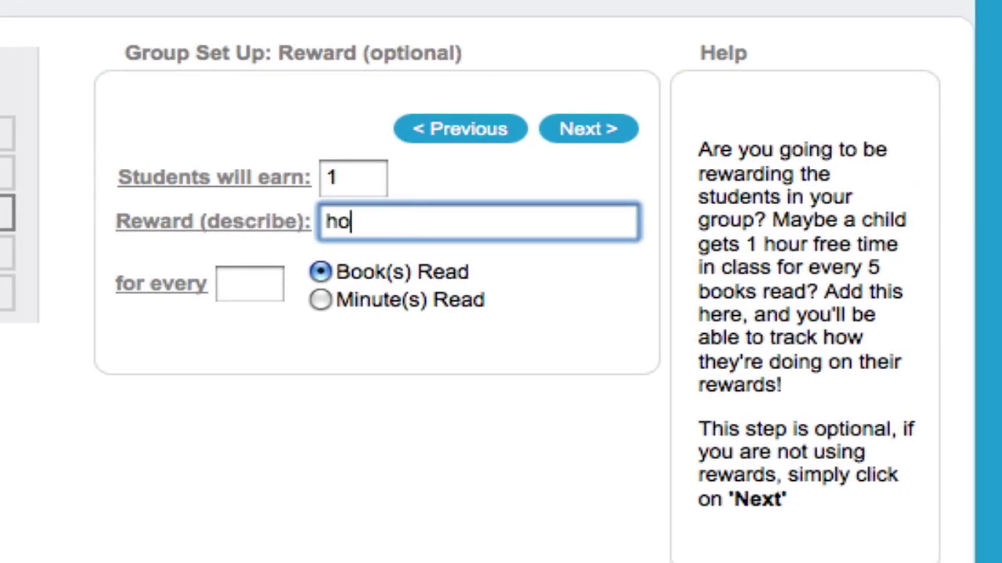
pyautogui.write('ur of free time')
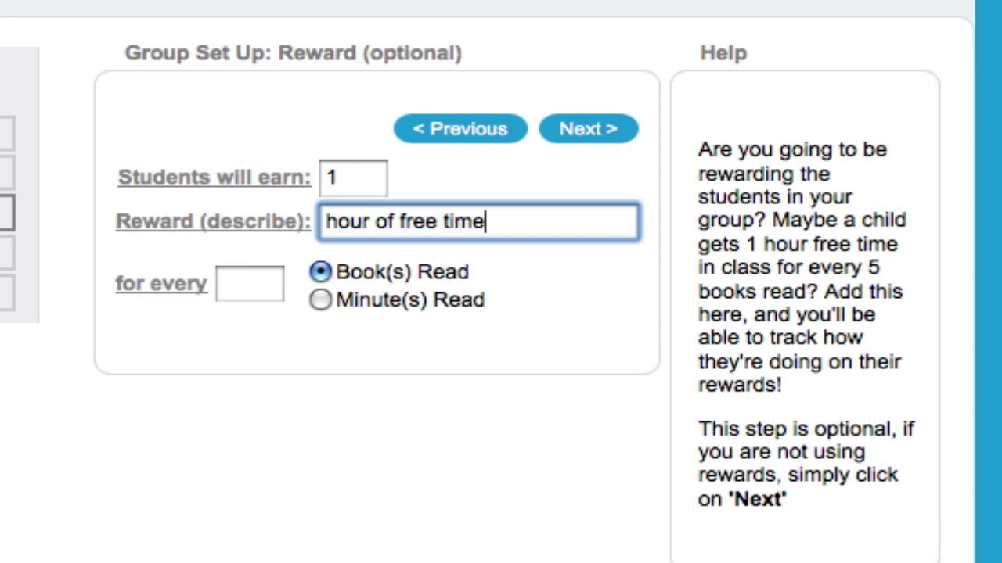
pyautogui.write(' in class')
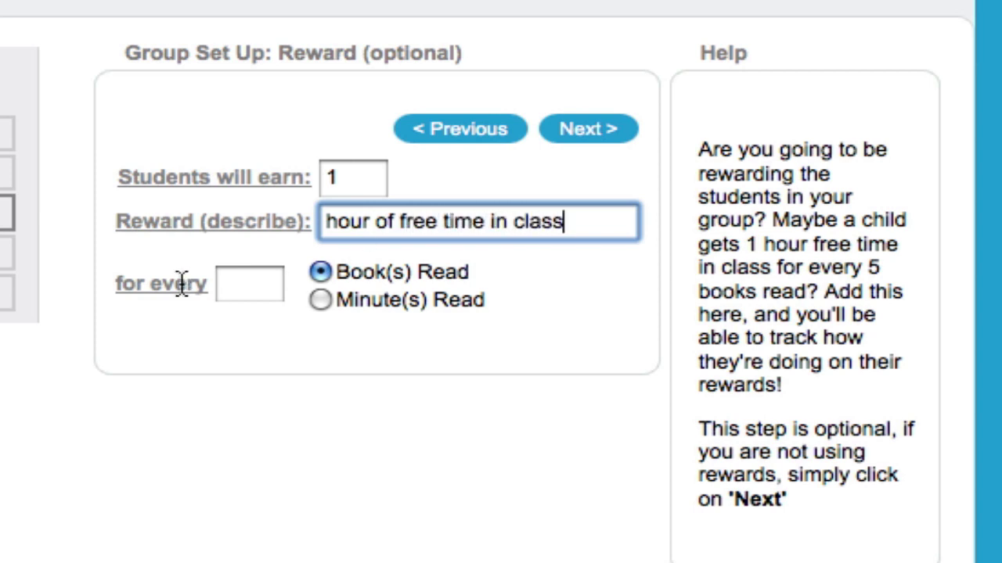
pyautogui.click(242, 286)
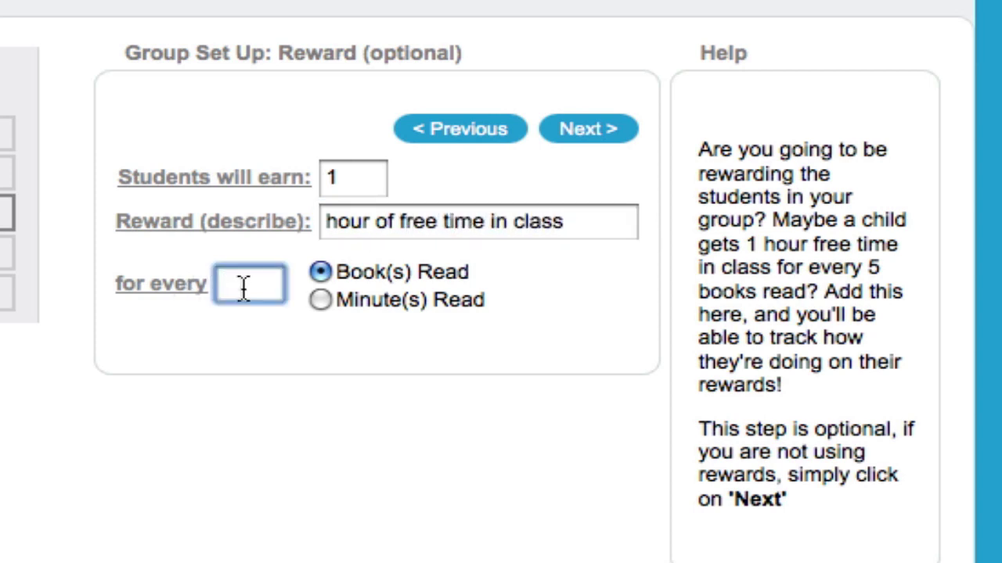
pyautogui.write('500')
pyautogui.click(317, 301)
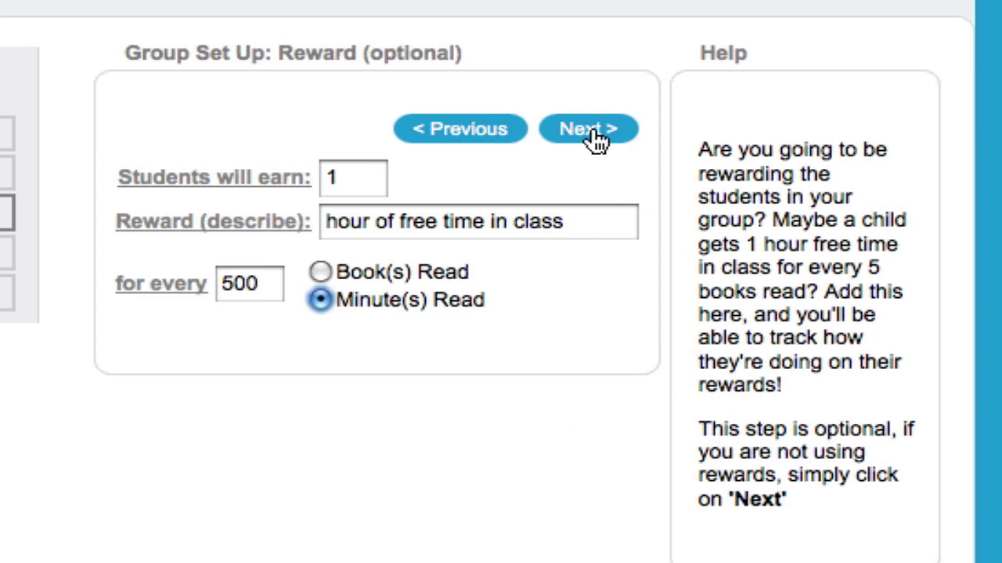
# Step: Go through the Review! step to the Send email invitations step
pyautogui.click(589, 130)
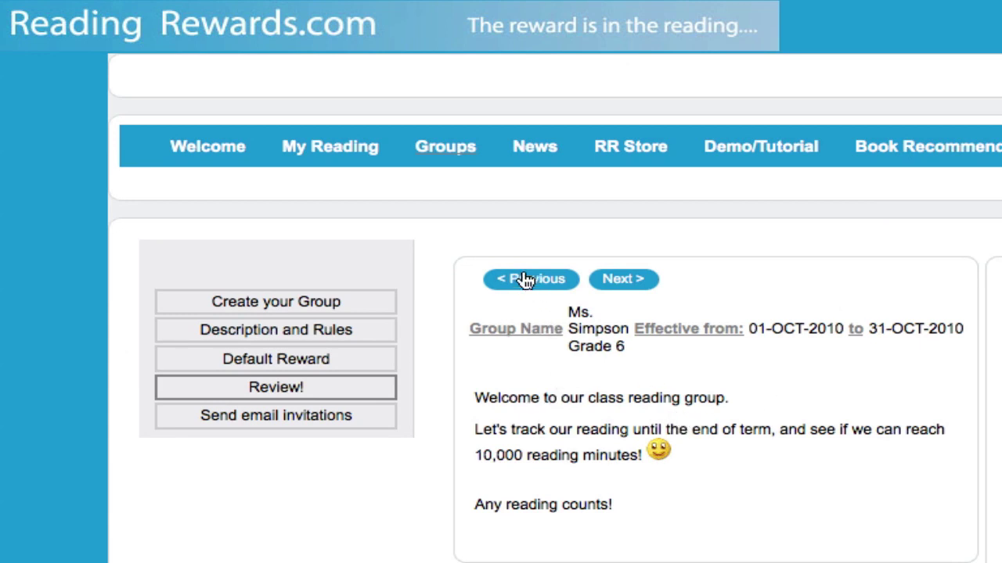
pyautogui.click(638, 280)
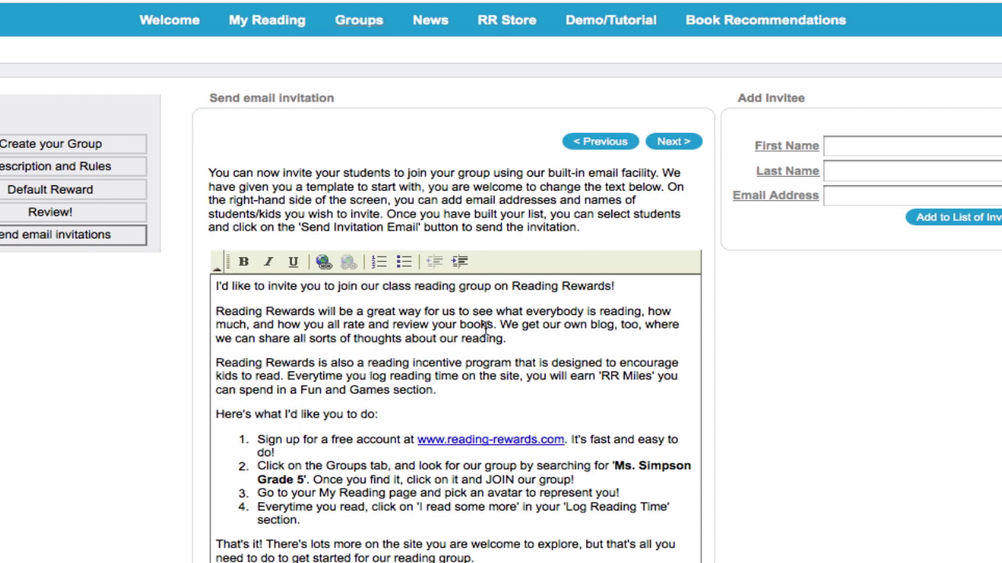
# Step: Enter the test invitee's first name, last name and e-mail address, then add them to the invitee list
pyautogui.scroll(-2, 386, 344)
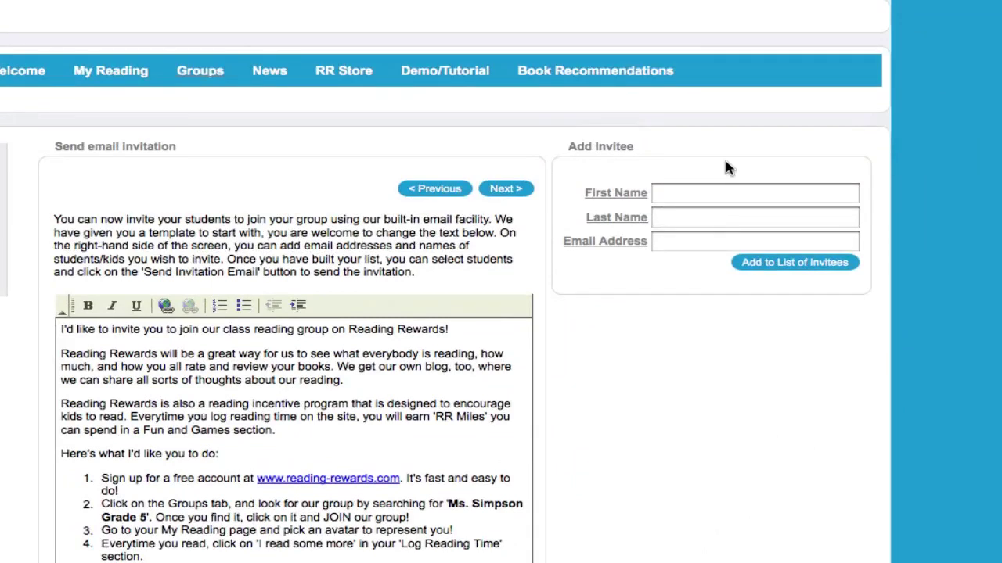
pyautogui.click(681, 199)
pyautogui.write('test')
pyautogui.press('Tab')
pyautogui.write('tes')
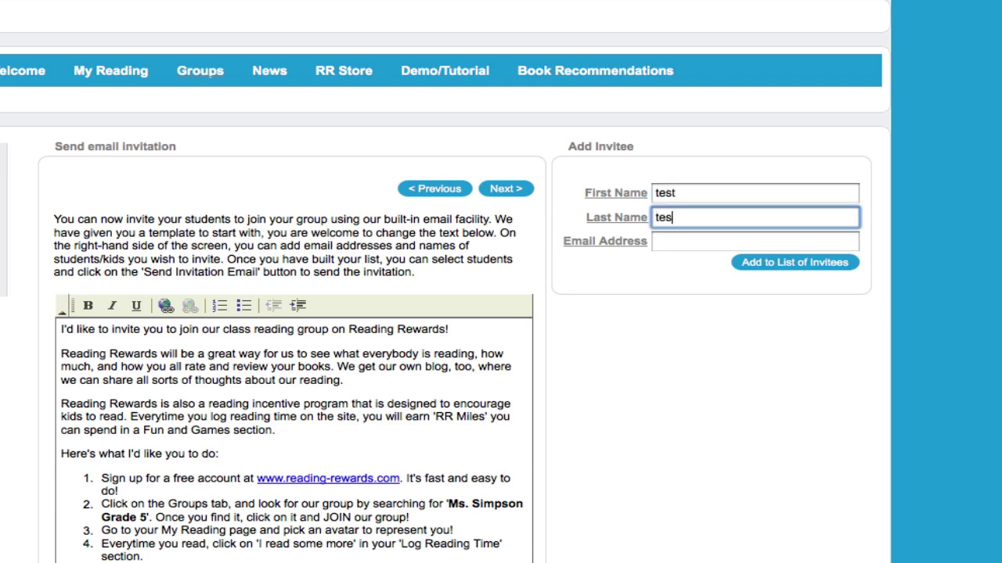
pyautogui.write('t')
pyautogui.press('Tab')
pyautogui.write('test@tes')
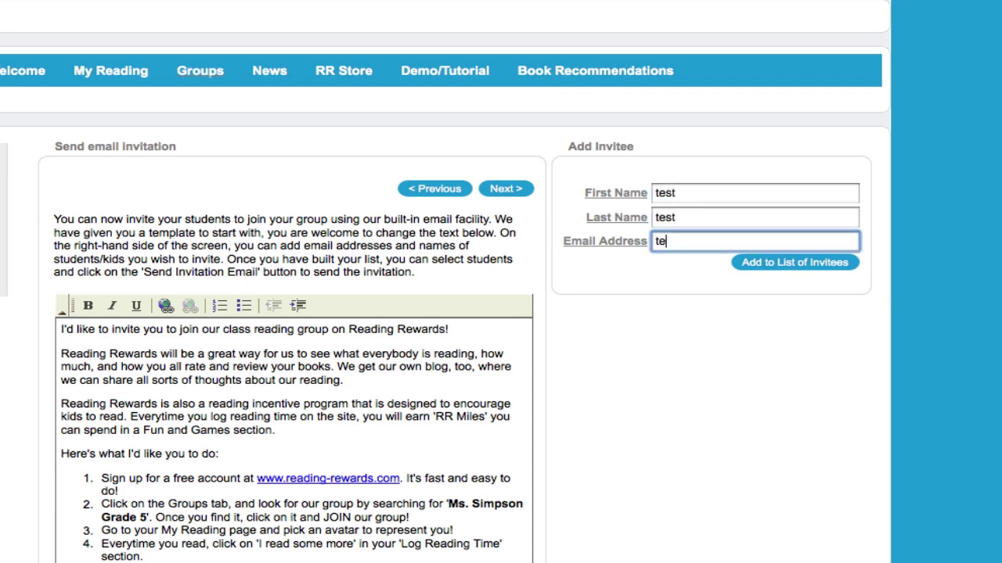
pyautogui.write('t.co')
pyautogui.press('BackSpace')
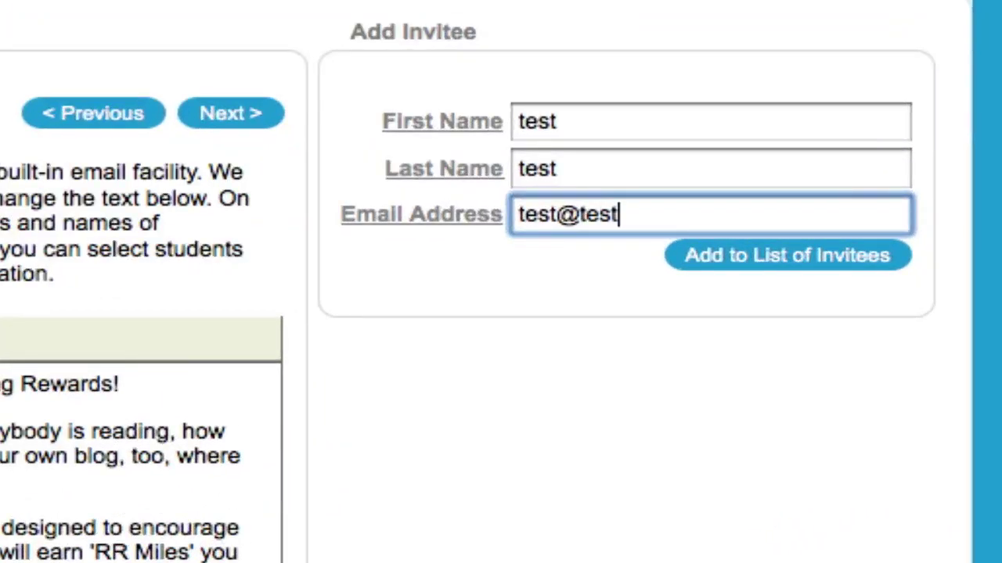
pyautogui.write('.com')
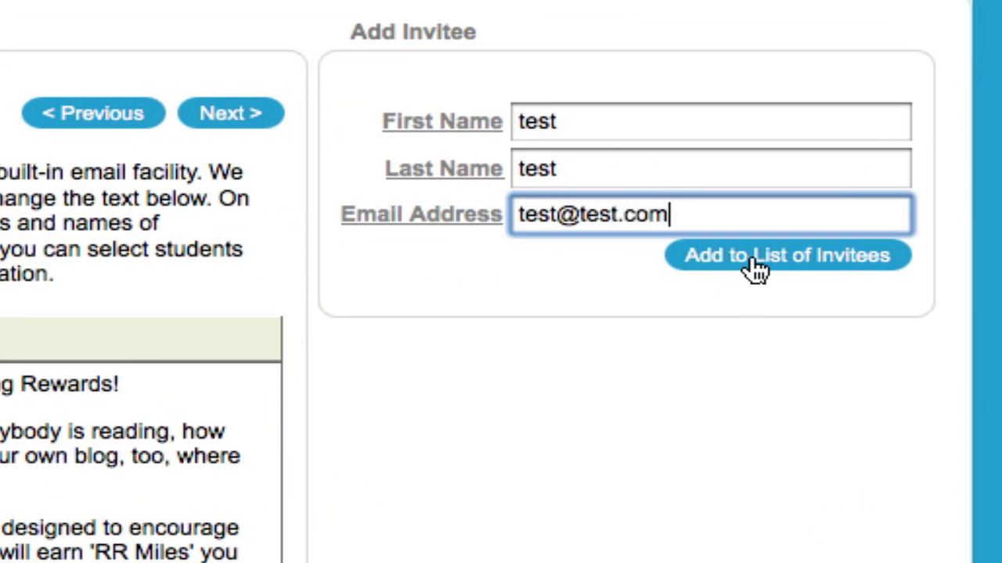
pyautogui.click(756, 263)
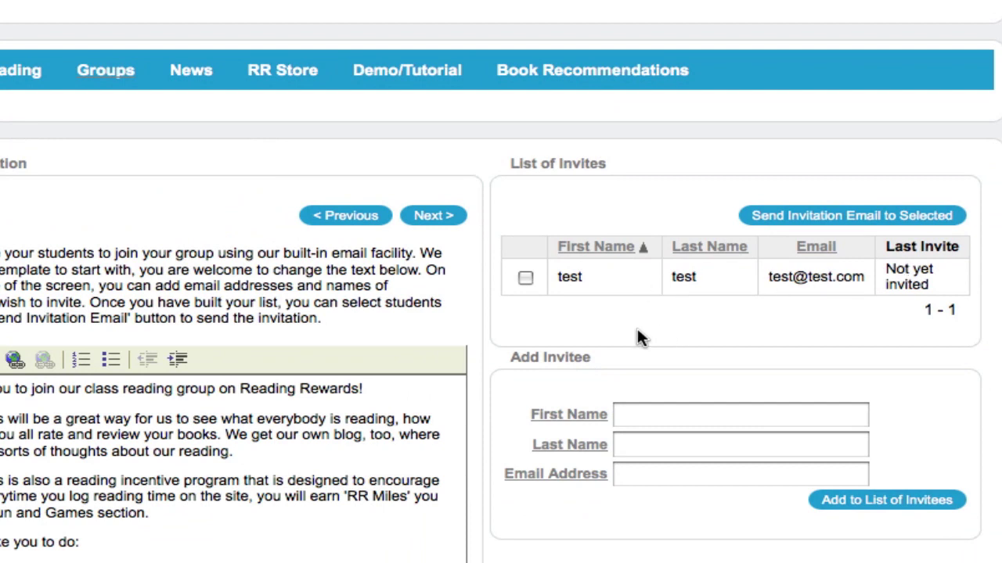
# Step: Email the invitation to the selected test invitee and leave the wizard for the Groups page
pyautogui.click(526, 279)
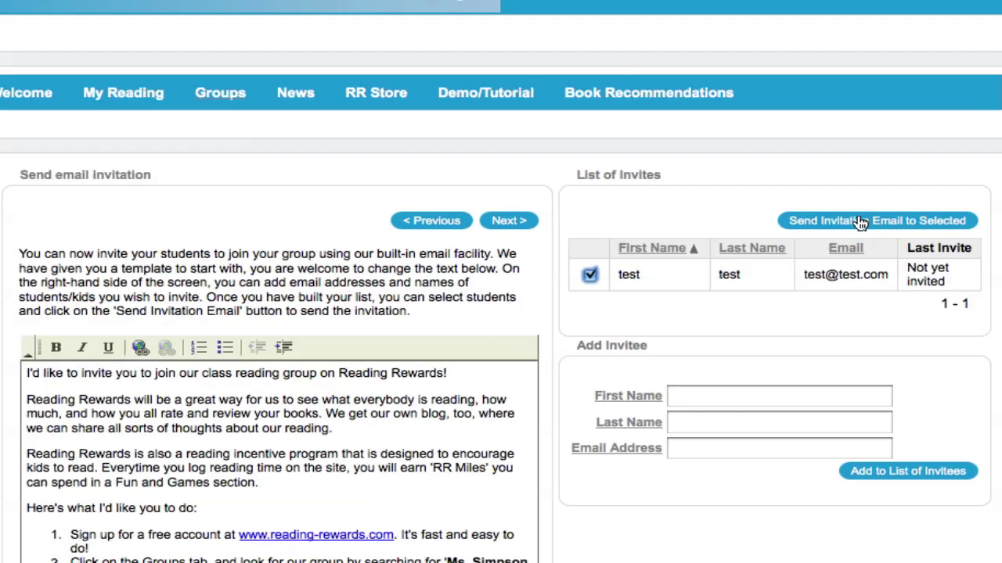
pyautogui.click(833, 218)
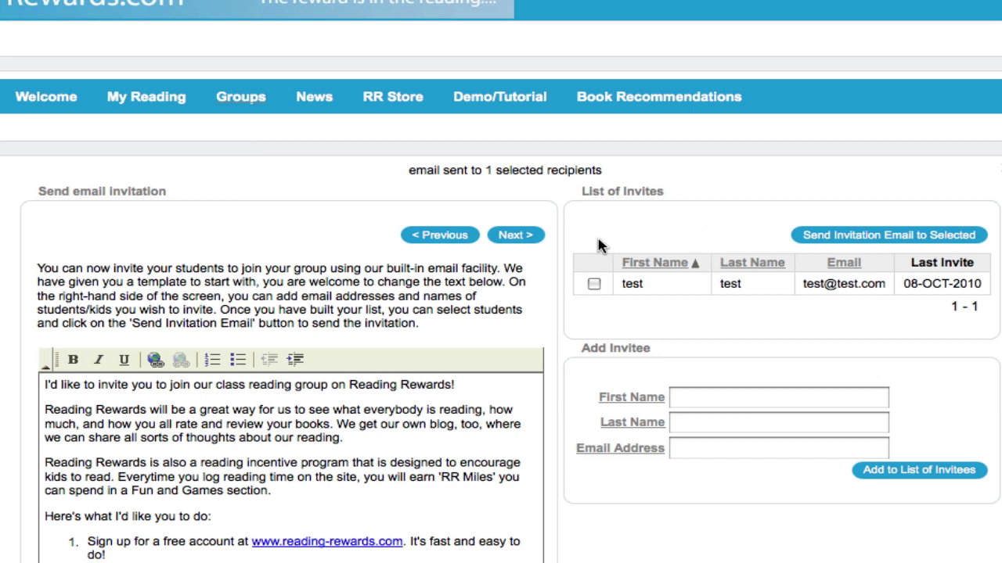
pyautogui.click(517, 238)
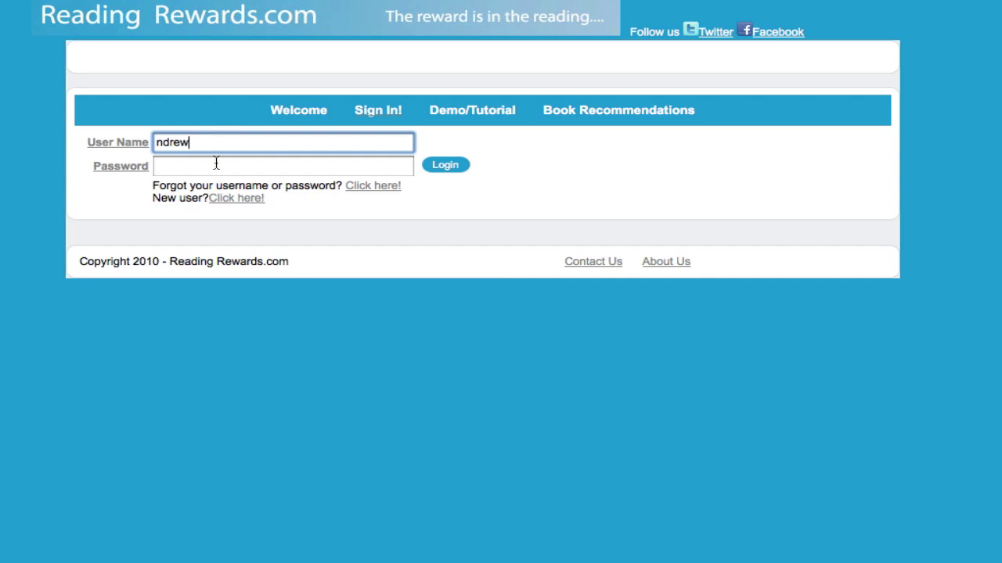
# Step: Sign in as the student and search groups by the teacher's surname
pyautogui.click(215, 165)
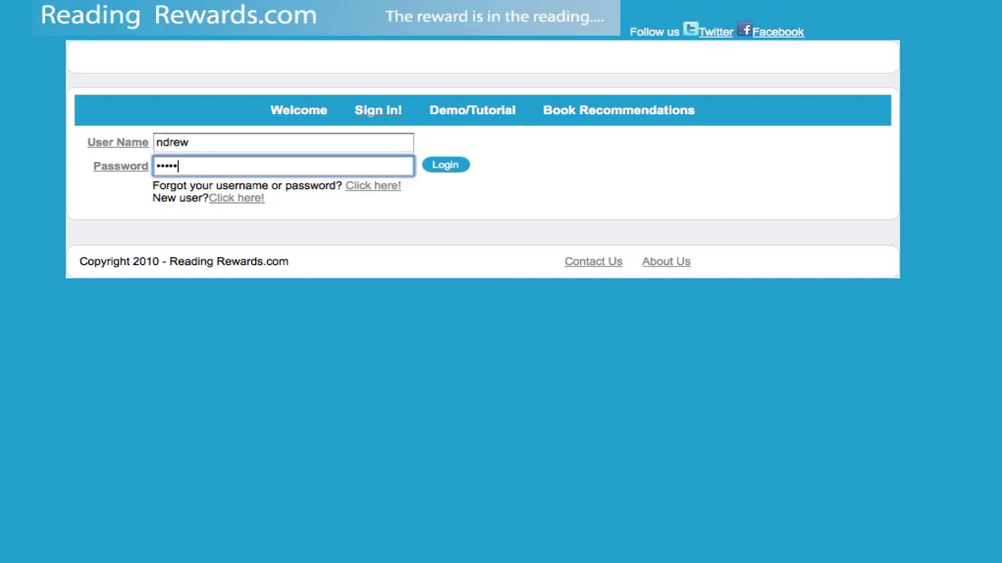
pyautogui.press('Return')
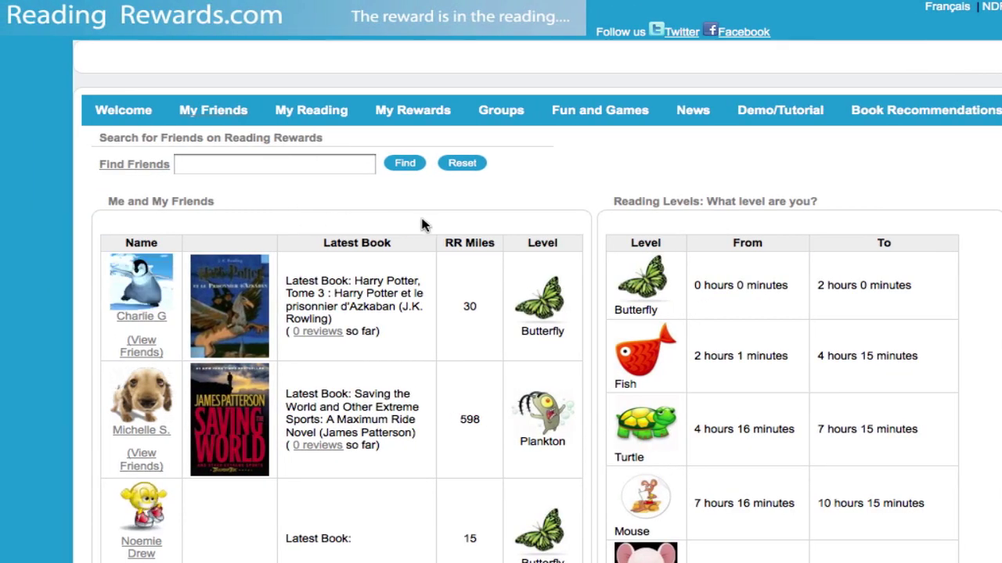
pyautogui.click(494, 116)
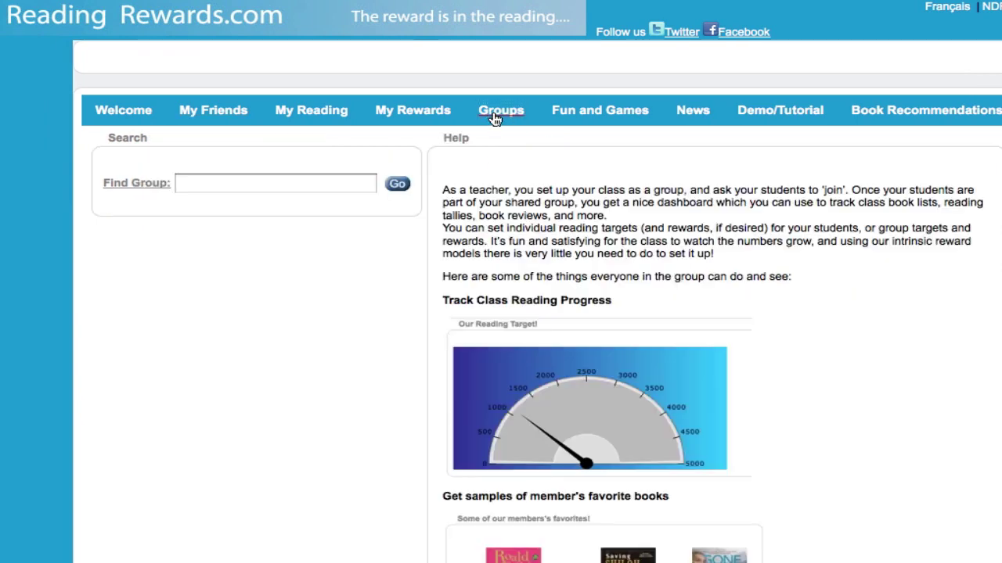
pyautogui.click(312, 181)
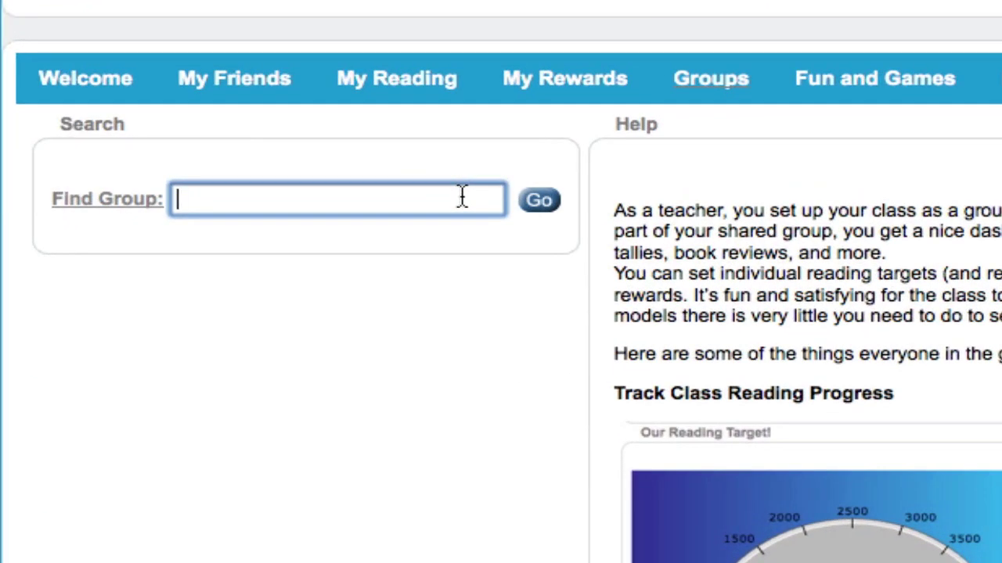
pyautogui.write('Simpson')
pyautogui.press('Return')
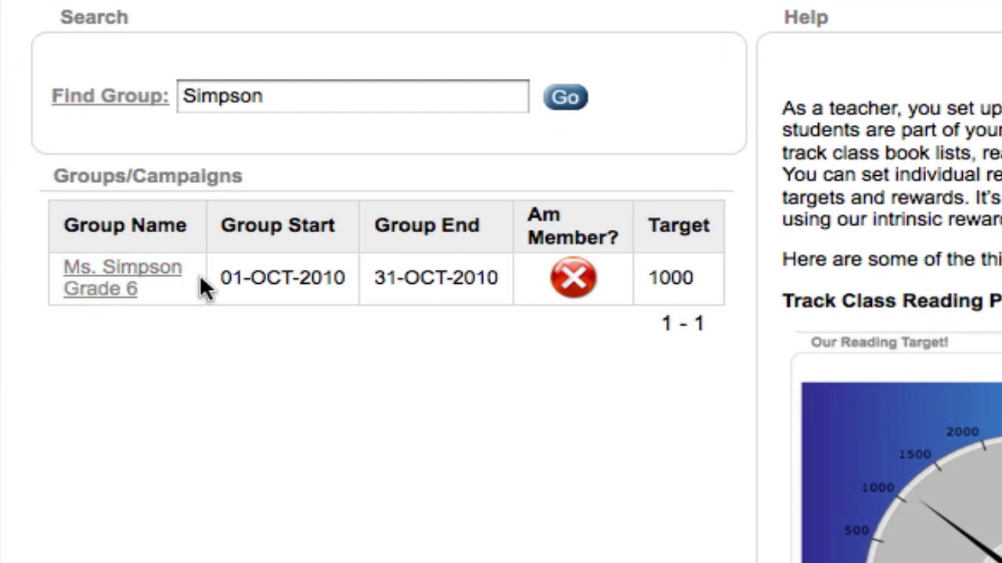
# Step: Open the Grade 6 group, join it, and show the Group Members list
pyautogui.click(106, 291)
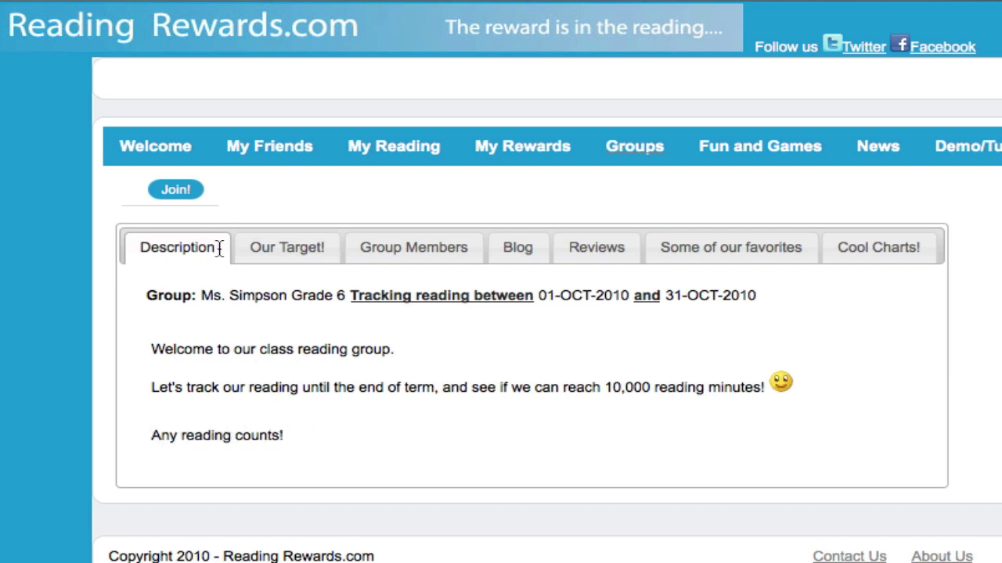
pyautogui.click(176, 192)
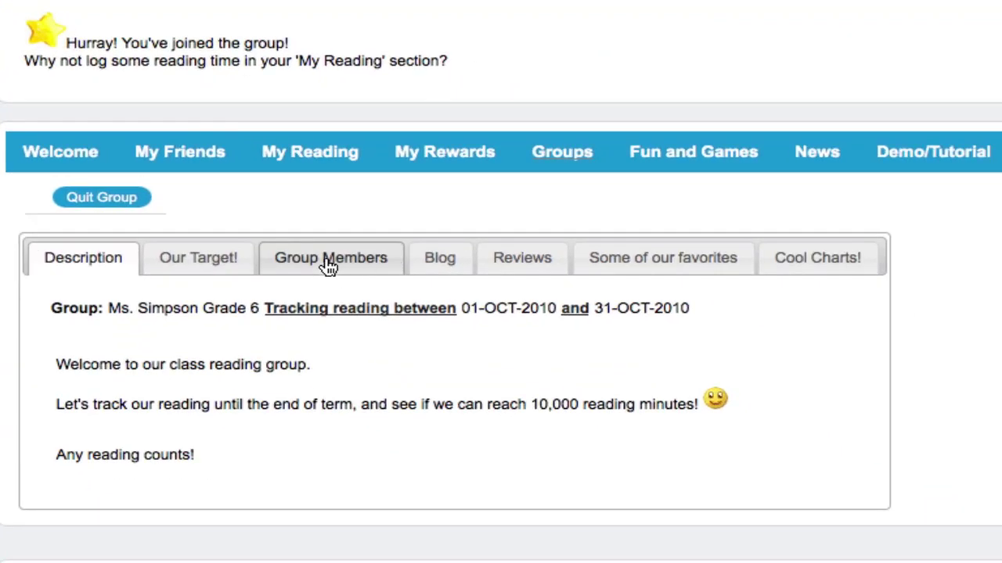
pyautogui.click(329, 264)
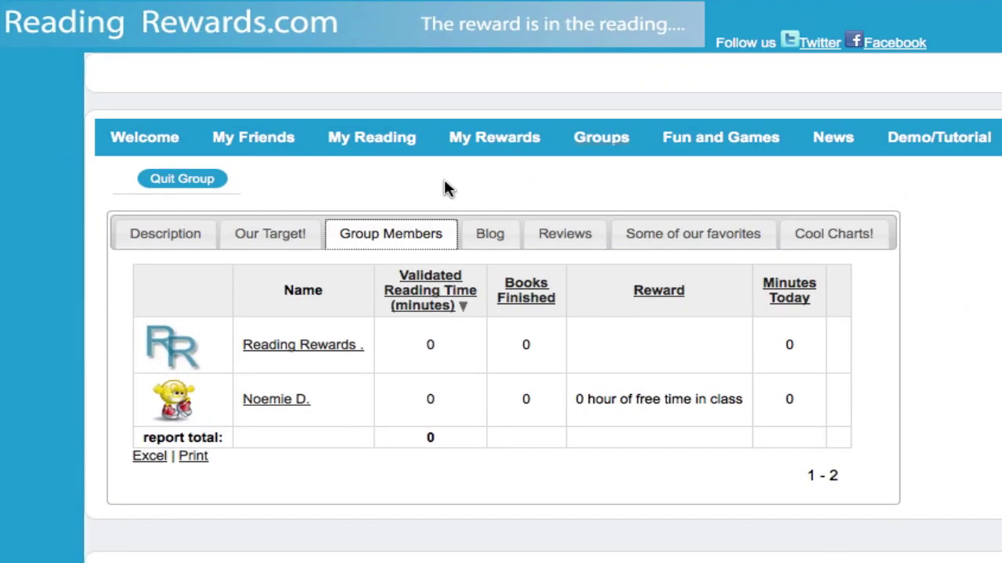
# Step: Log 1 hour 30 minutes of How to Train Your Dragon as finished and save the entry
pyautogui.click(364, 147)
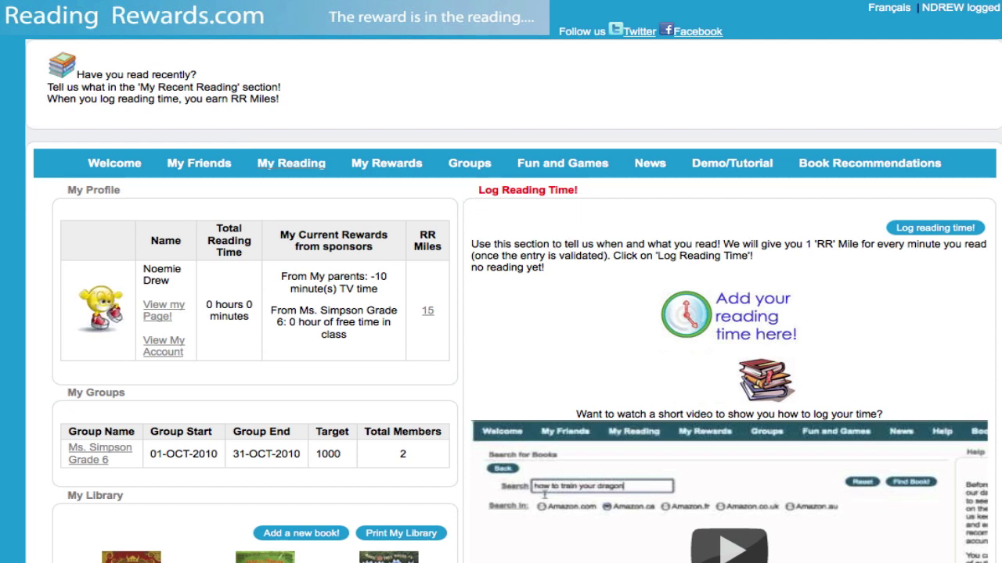
pyautogui.scroll(-1, 849, 462)
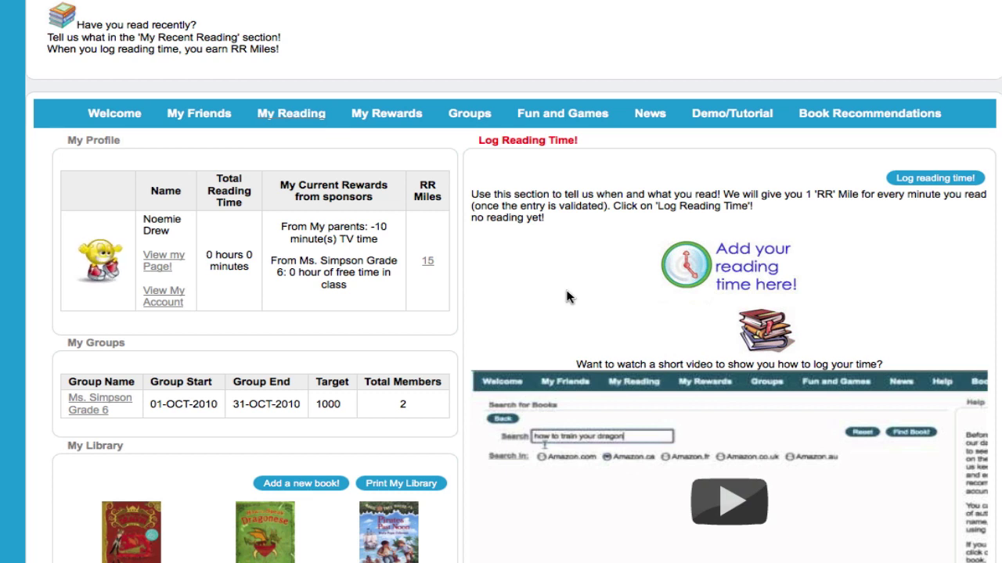
pyautogui.click(920, 180)
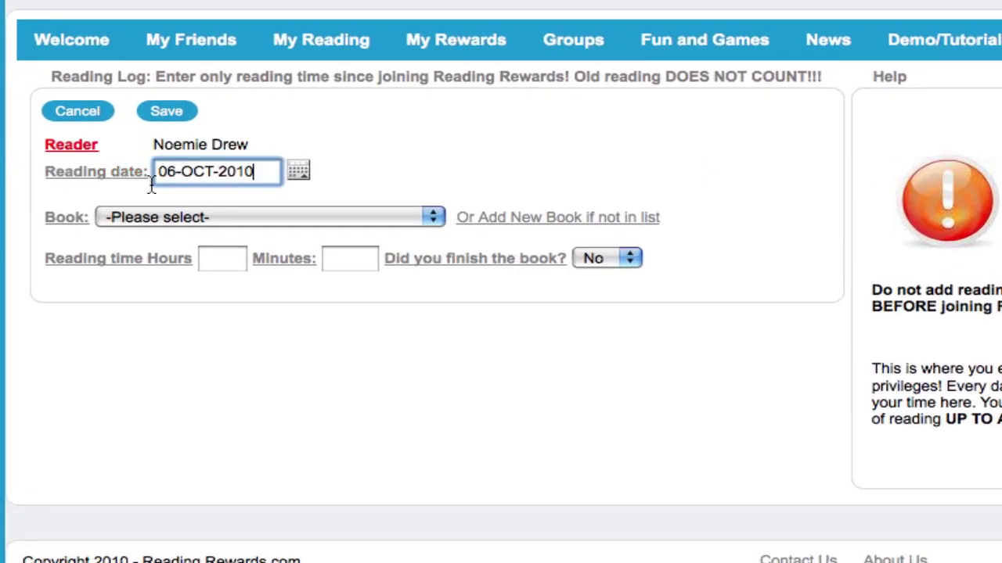
pyautogui.click(297, 219)
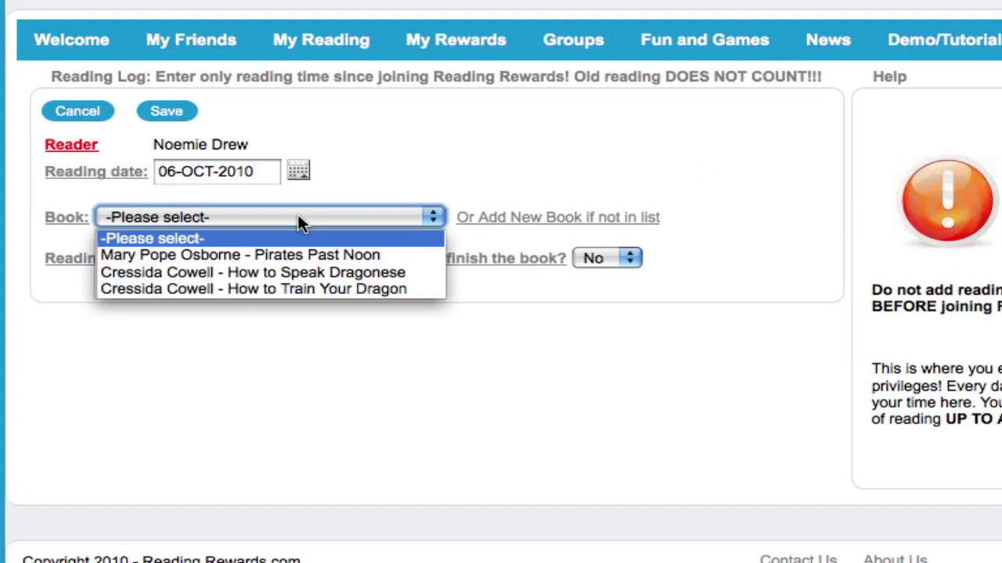
pyautogui.click(266, 289)
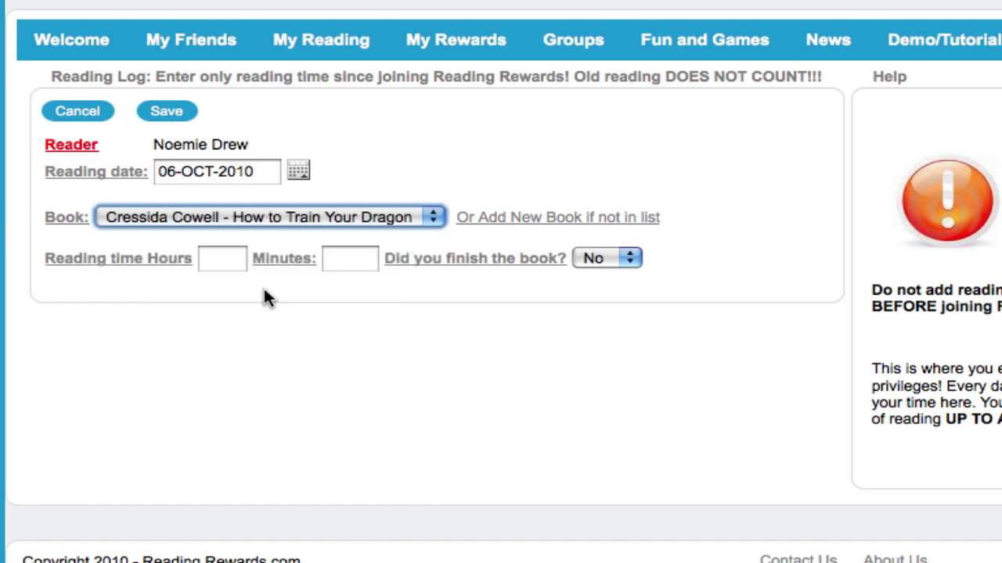
pyautogui.click(226, 259)
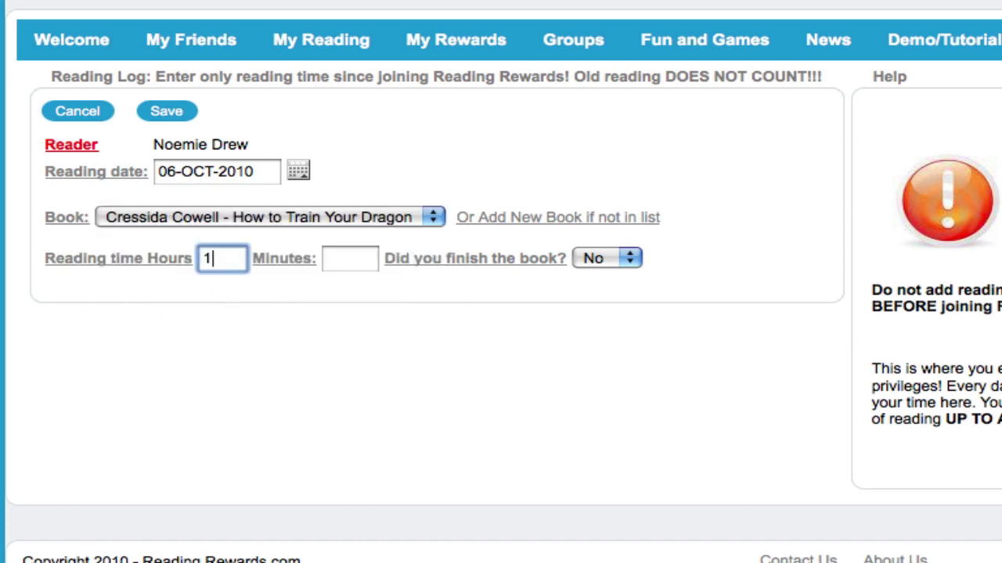
pyautogui.click(345, 261)
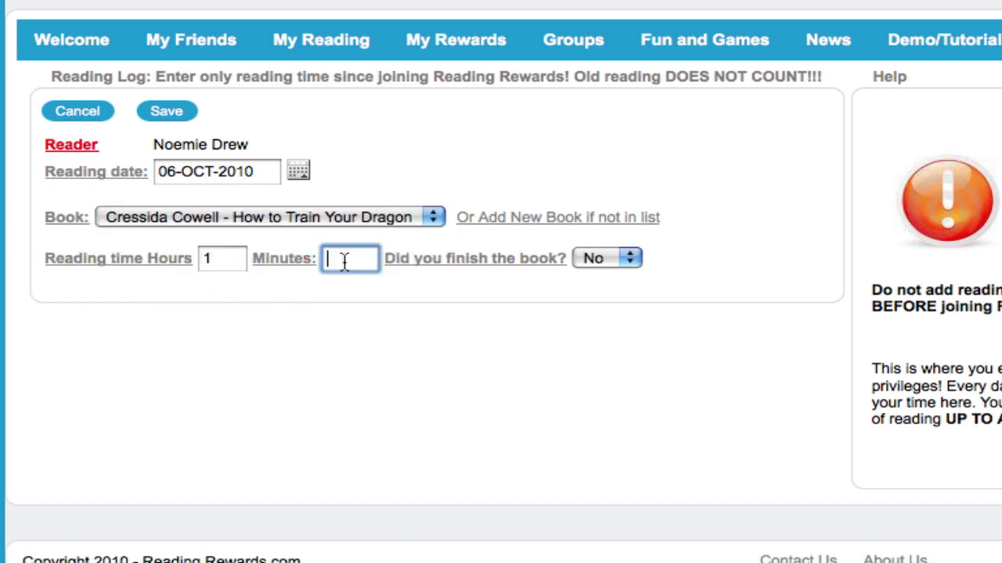
pyautogui.write('30')
pyautogui.click(604, 259)
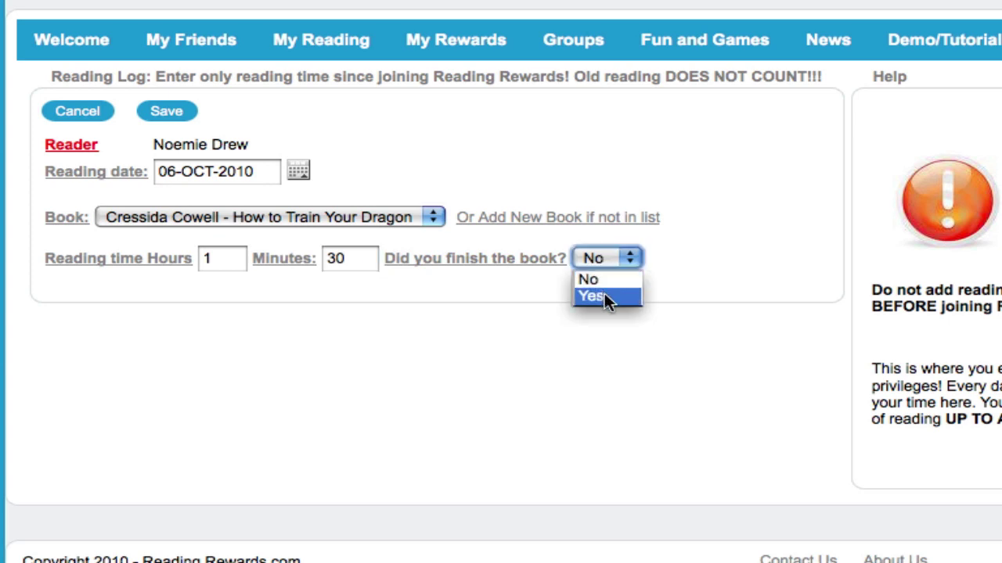
pyautogui.click(604, 296)
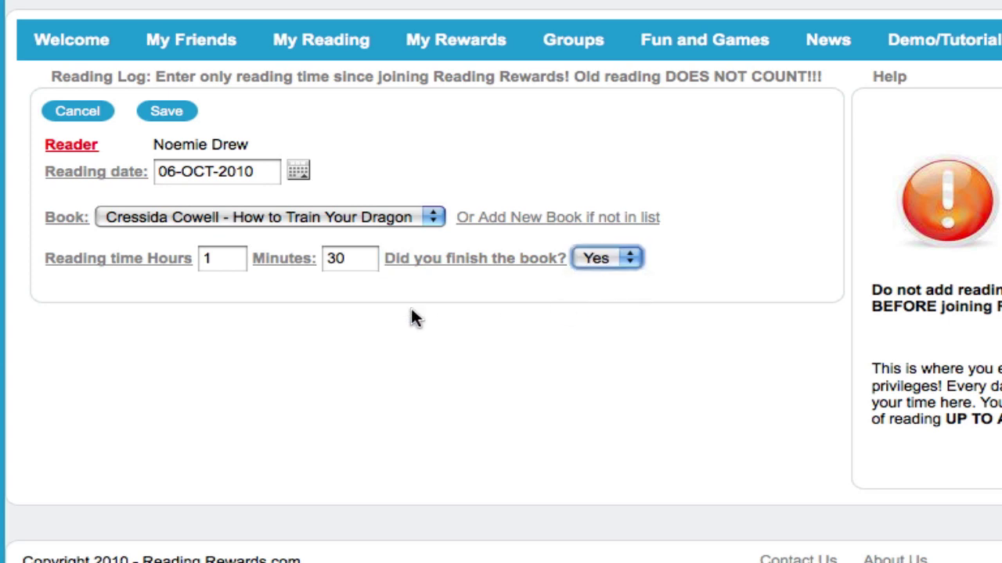
pyautogui.click(161, 118)
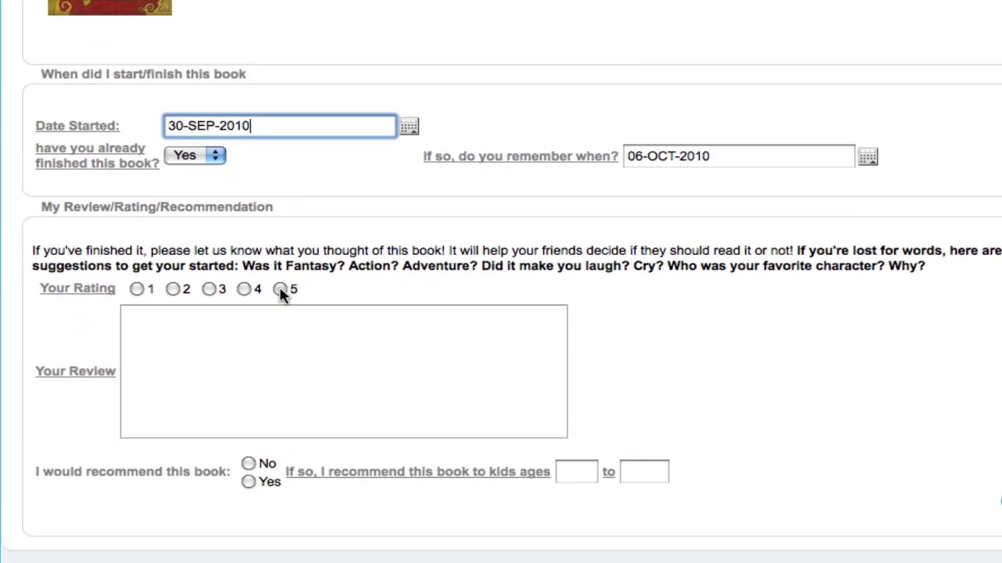
# Step: Rate How to Train Your Dragon 5 stars with the review 'I enjoyed it' and save
pyautogui.click(274, 358)
pyautogui.click(274, 434)
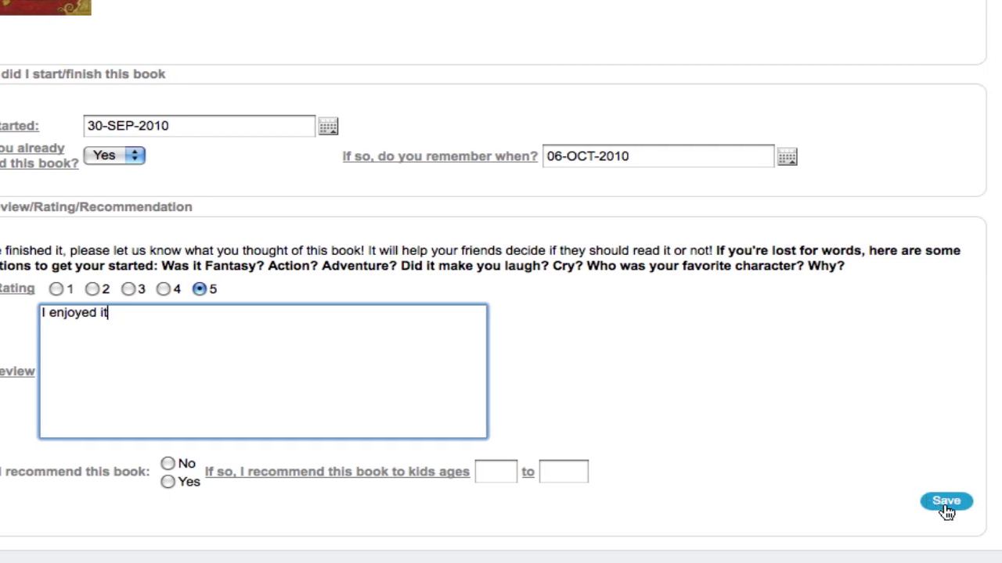
pyautogui.click(947, 503)
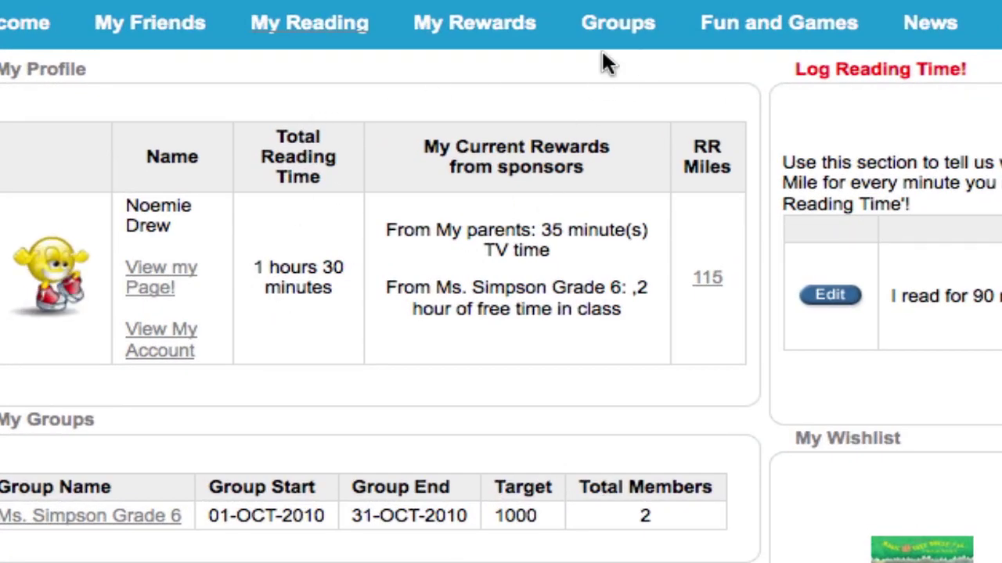
# Step: Go to Groups and open the Grade 6 class group from My Groups
pyautogui.click(617, 29)
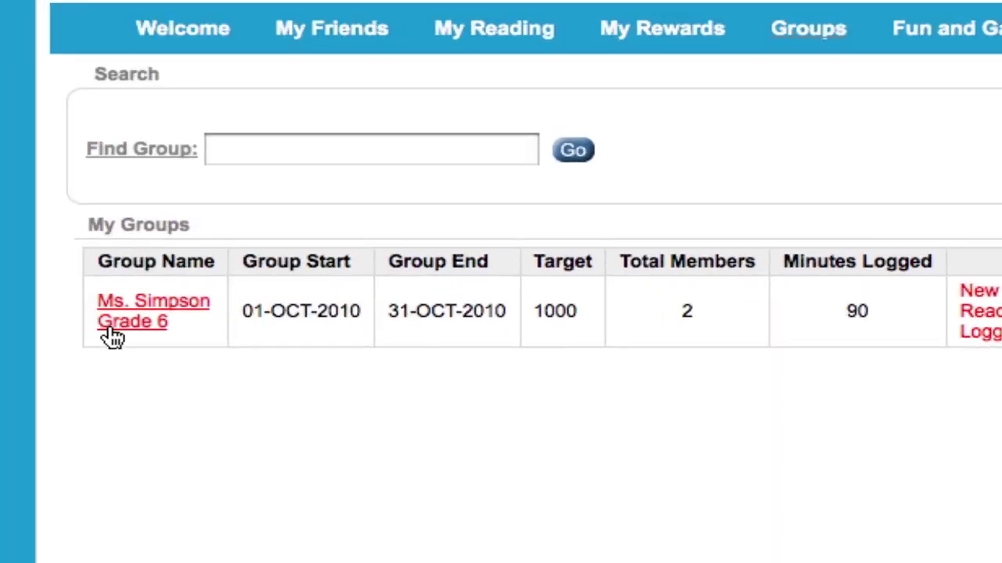
pyautogui.click(121, 319)
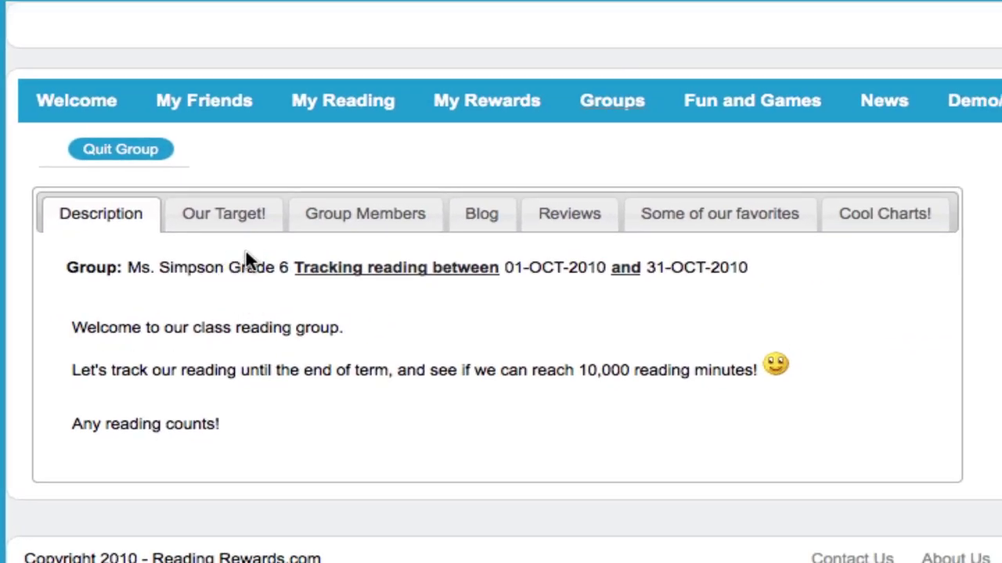
# Step: List the Grade 6 members, showing the student's 90 minutes, 1 book finished and Daily Target Reached!
pyautogui.click(342, 223)
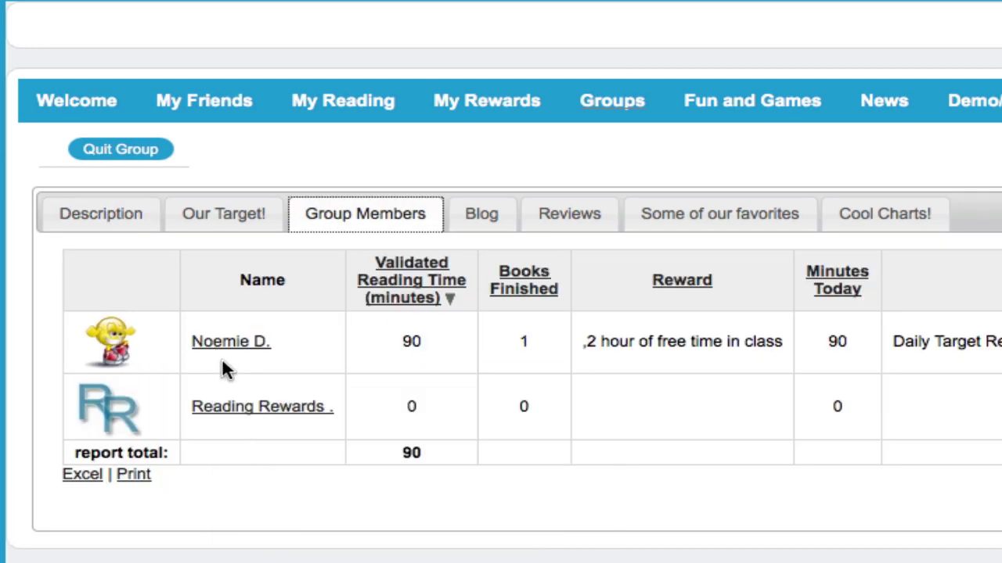
pyautogui.moveTo(229, 354)
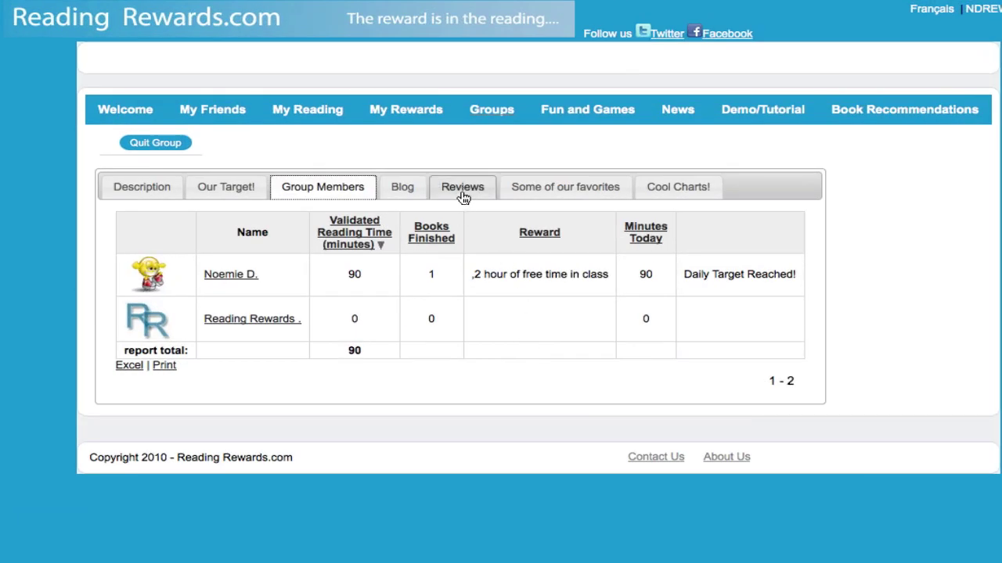
# Step: Browse the Grade 6 group's book reviews
pyautogui.click(463, 194)
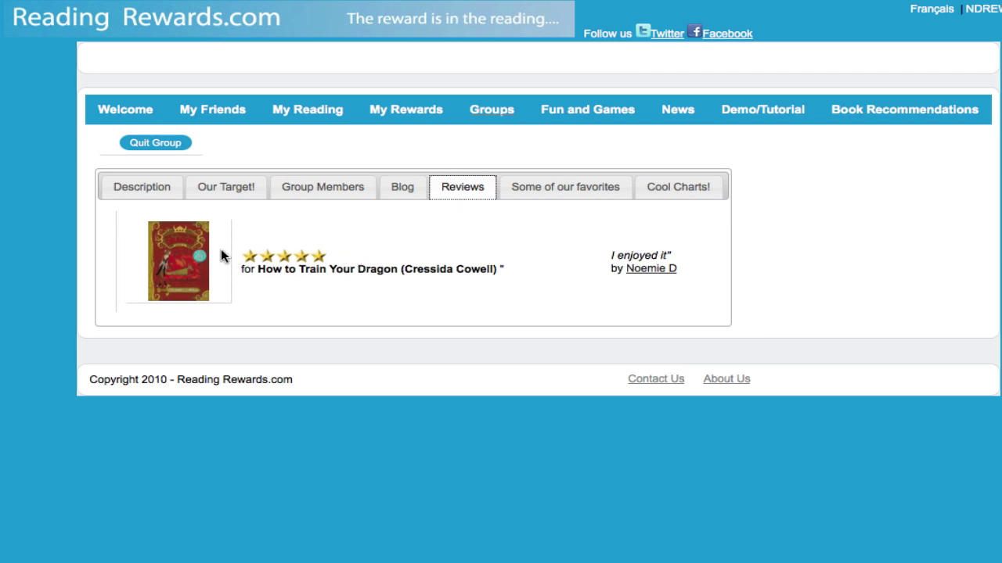
pyautogui.moveTo(198, 260)
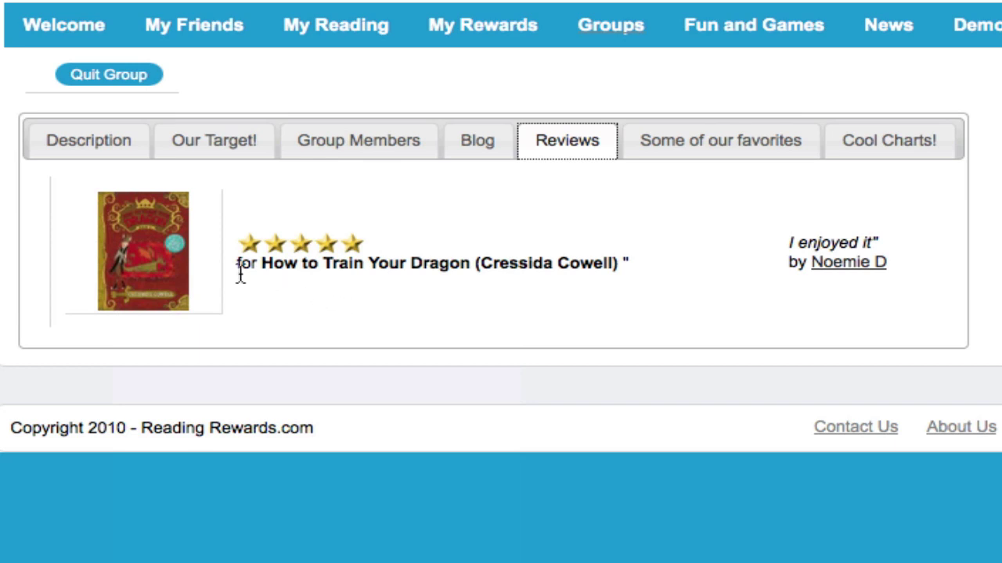
pyautogui.moveTo(155, 274)
# Step: Show the group's favourite books featuring How to Train Your Dragon, then open Cool Charts
pyautogui.click(735, 155)
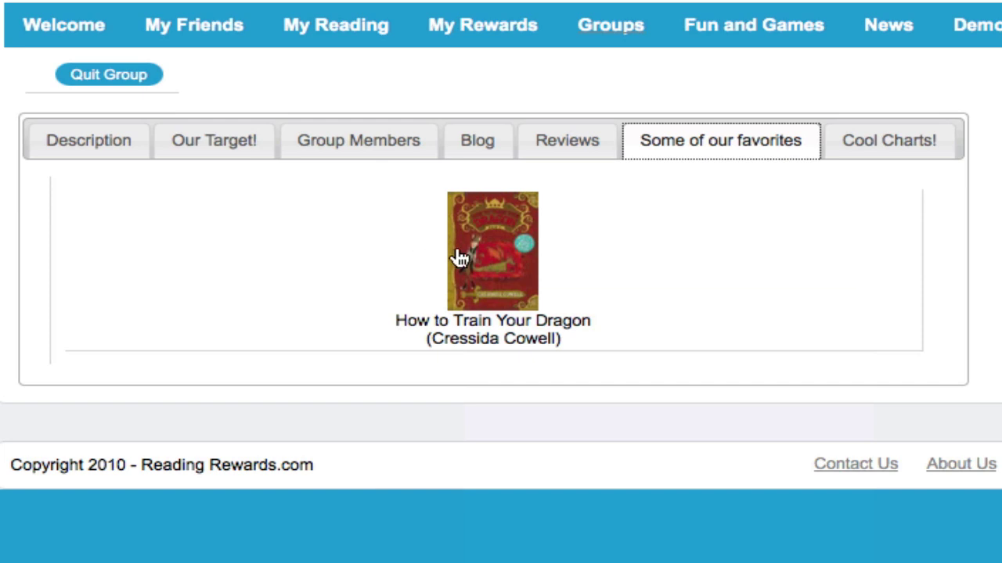
pyautogui.moveTo(461, 259)
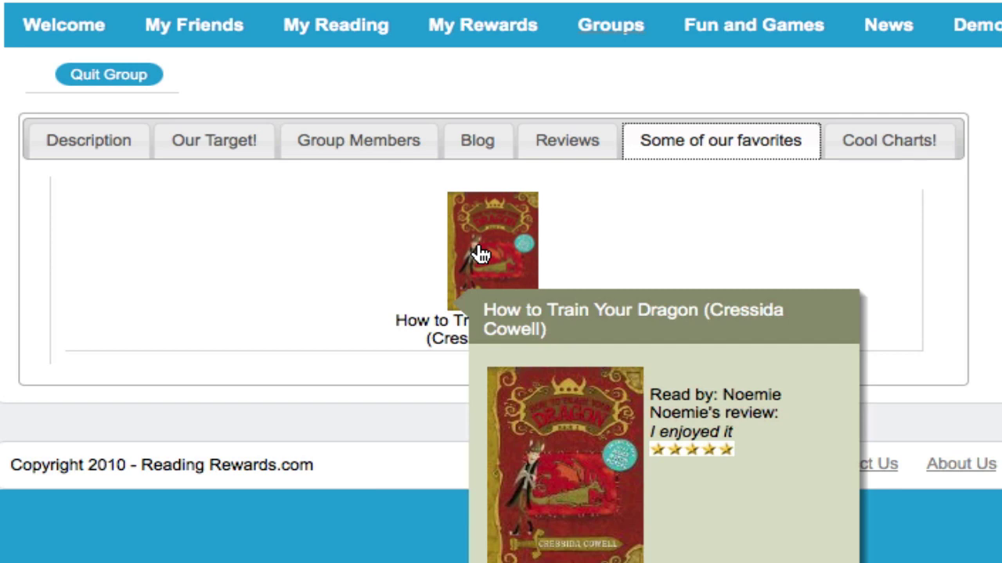
pyautogui.click(879, 149)
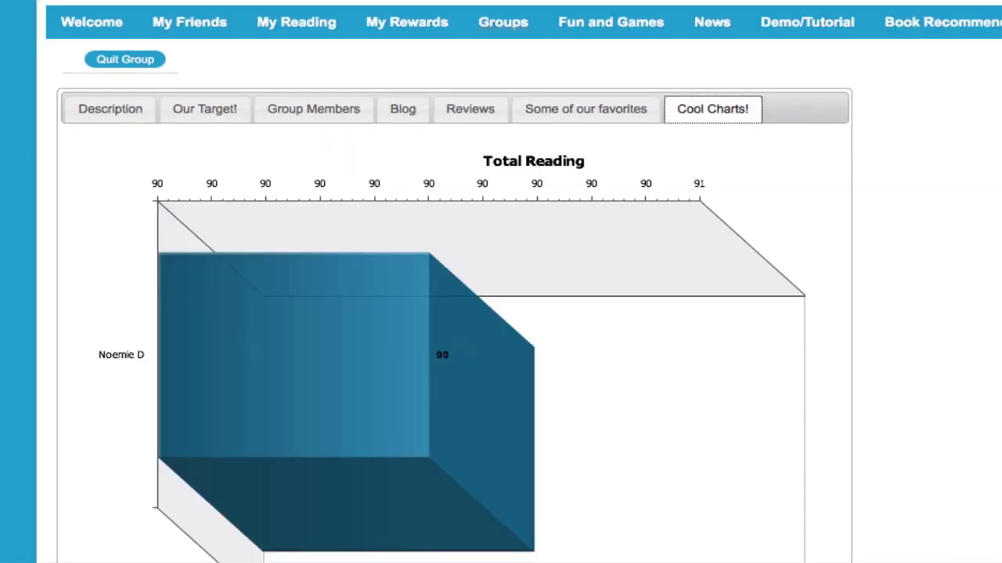
# Step: Scroll through the Total Reading and This Week's Reading charts, then return to the group's Description page
pyautogui.scroll(-2, 934, 248)
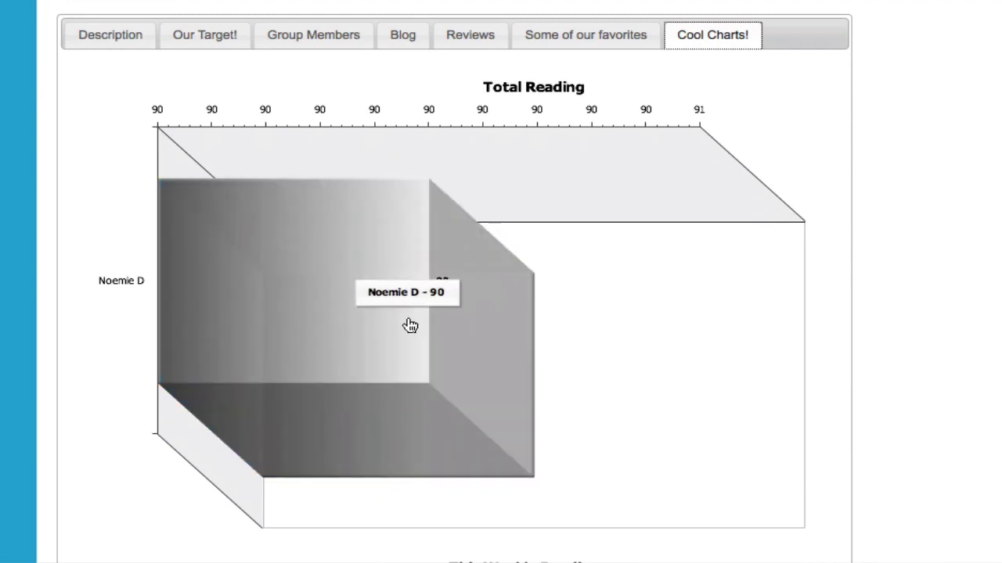
pyautogui.scroll(-1, 658, 324)
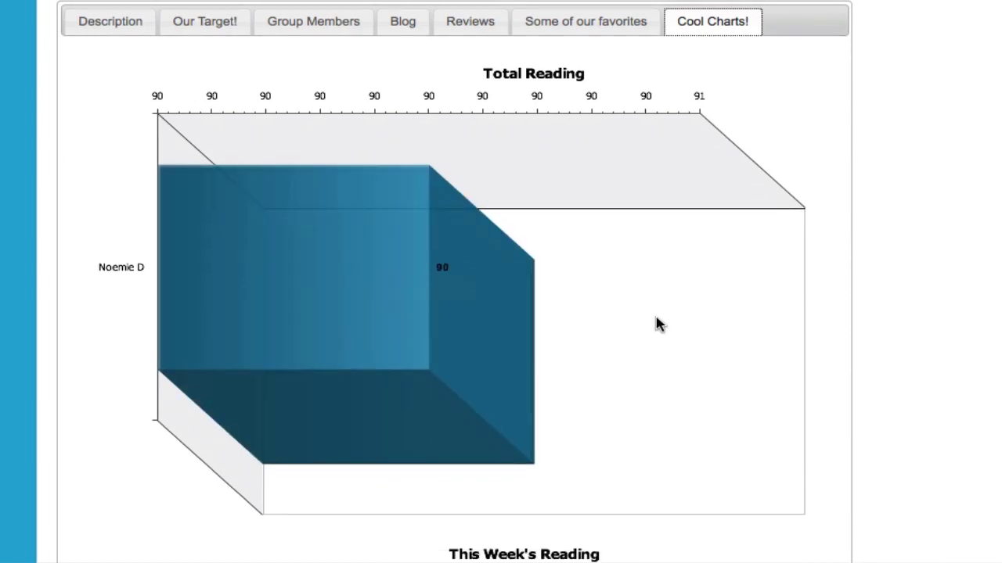
pyautogui.scroll(-6, 454, 282)
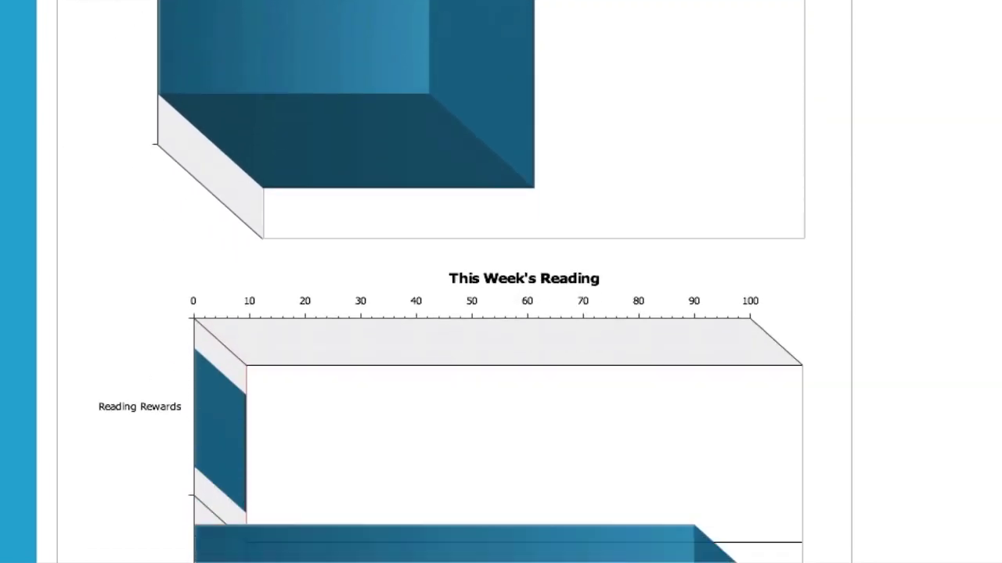
pyautogui.scroll(7, 501, 282)
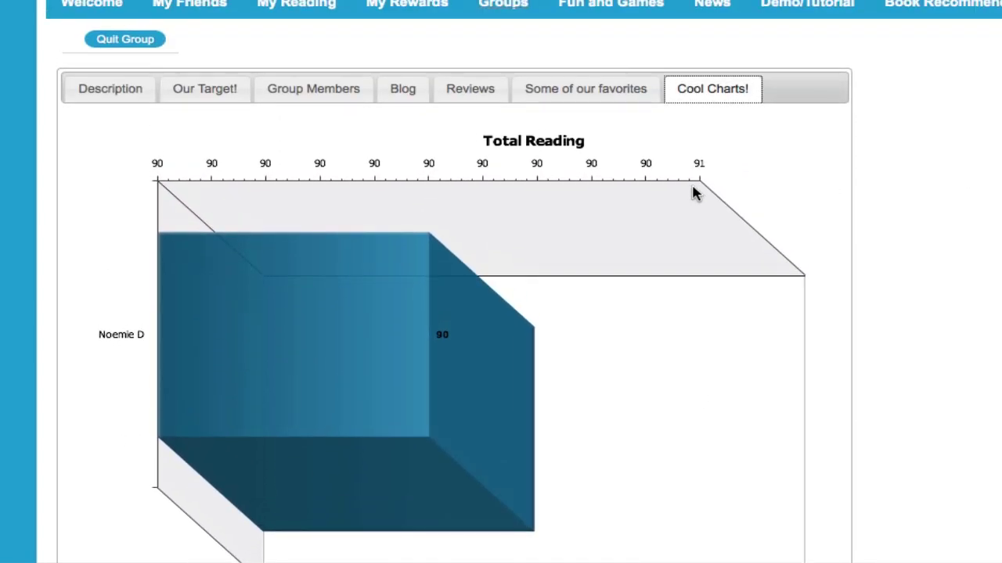
pyautogui.scroll(1, 876, 194)
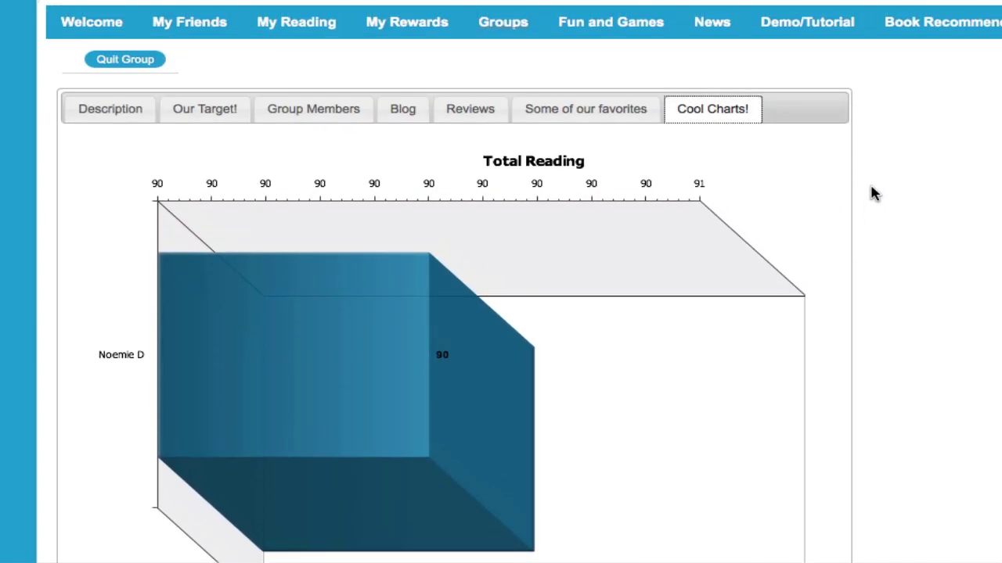
pyautogui.click(285, 119)
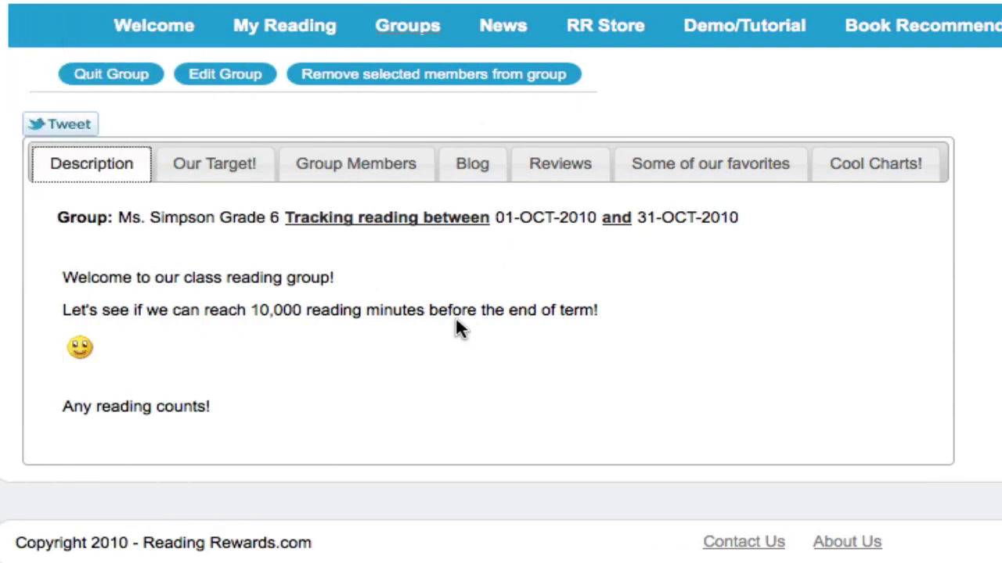
# Step: Show the three members totalling 315 validated minutes and open the first member's reading log
pyautogui.click(354, 170)
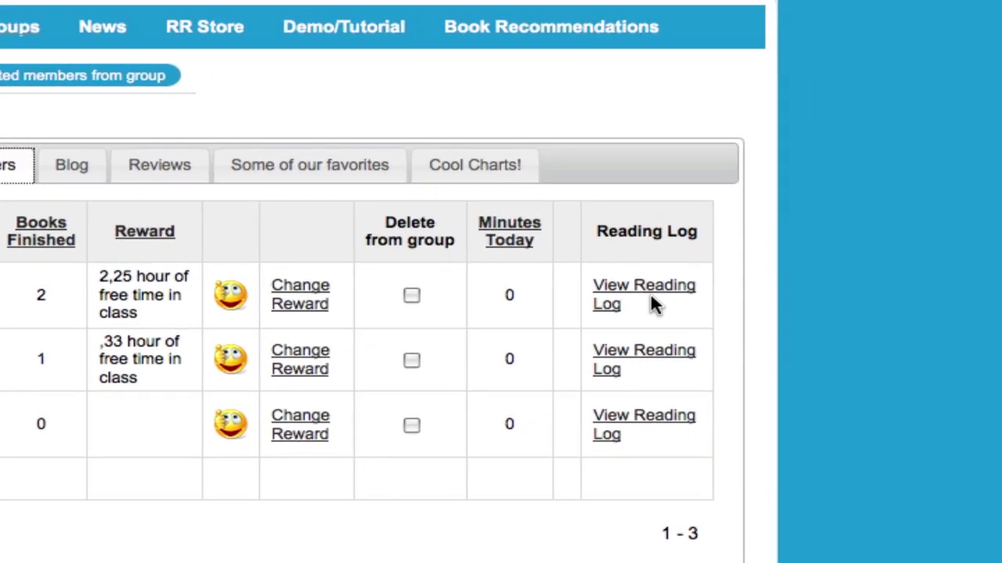
pyautogui.click(815, 306)
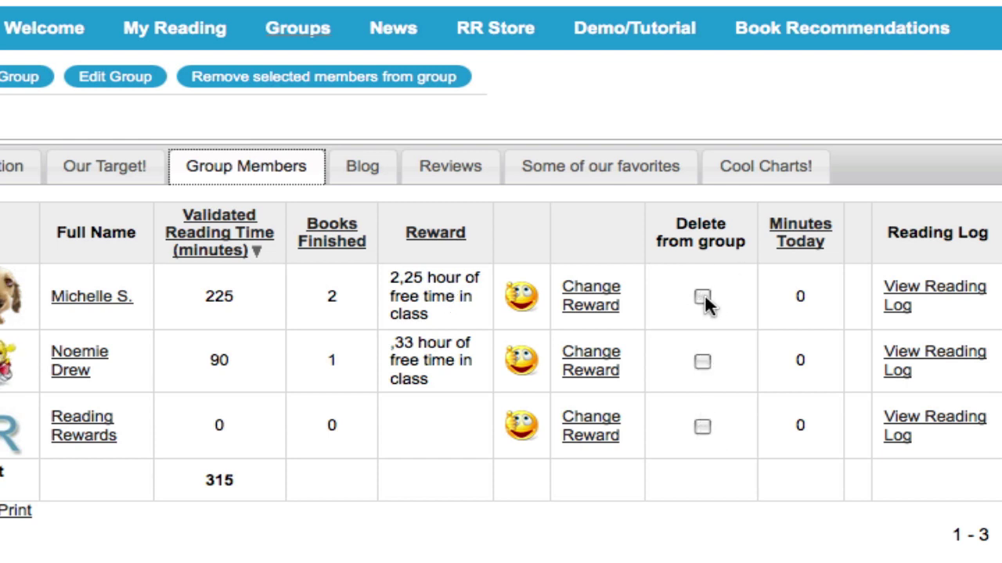
# Step: Show the group blog with its 'Welcome to our class blog!' post from 06-OCT-2010
pyautogui.click(367, 174)
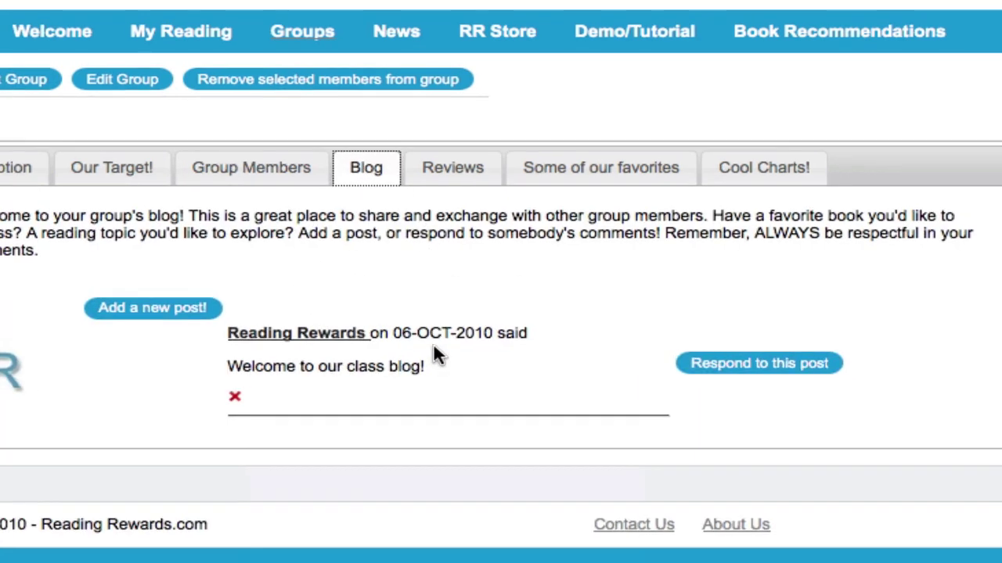